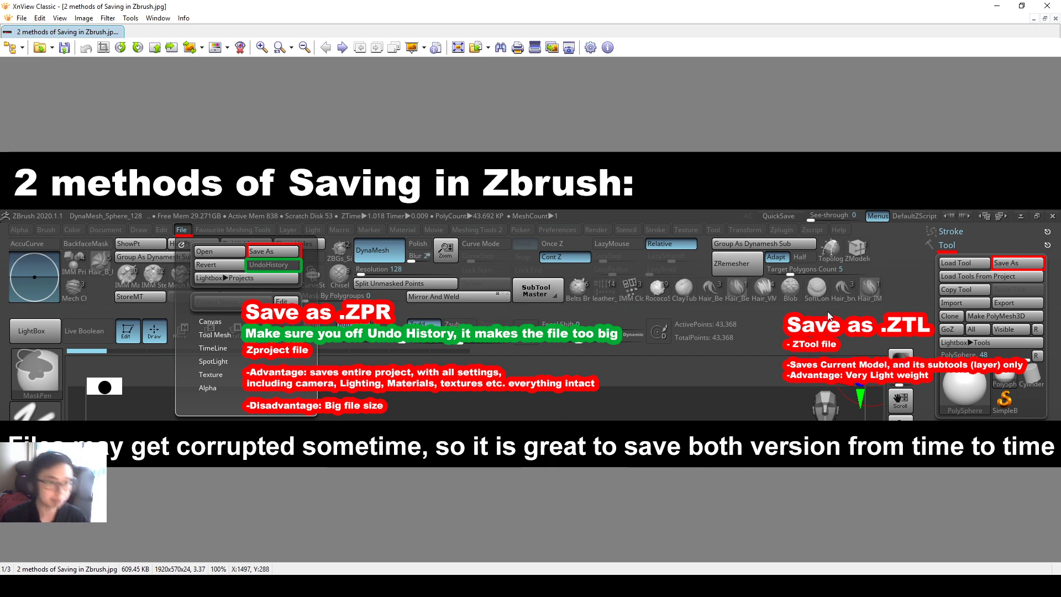
# Step: Switch from the reference images to ZBrush and load the DynaMesh_Sphere_128.ZPR project from LightBox
pyautogui.scroll(-1, 828, 311)
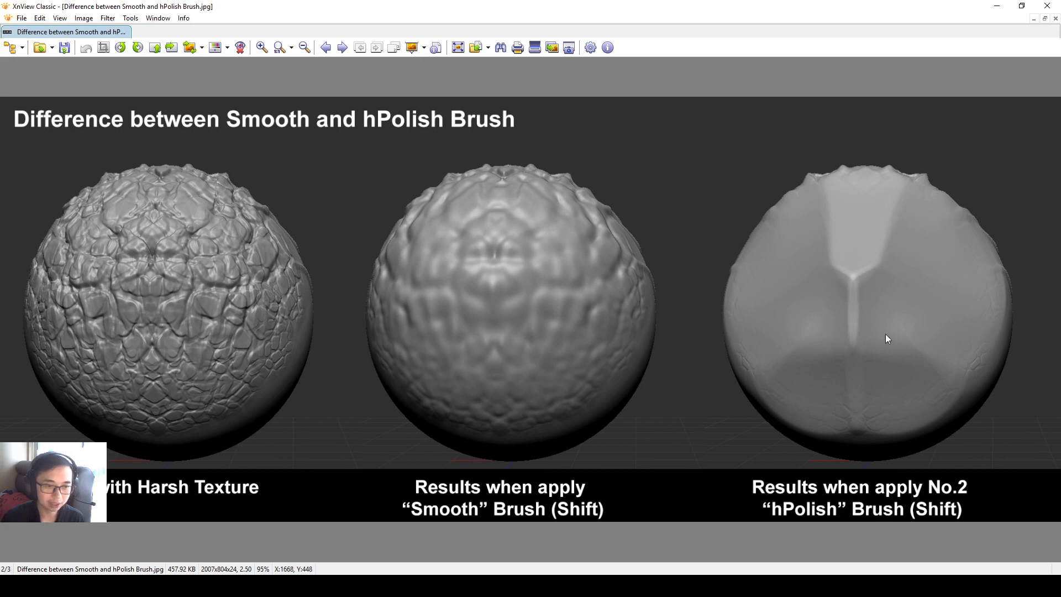
pyautogui.hotkey('alt', 'Tab')
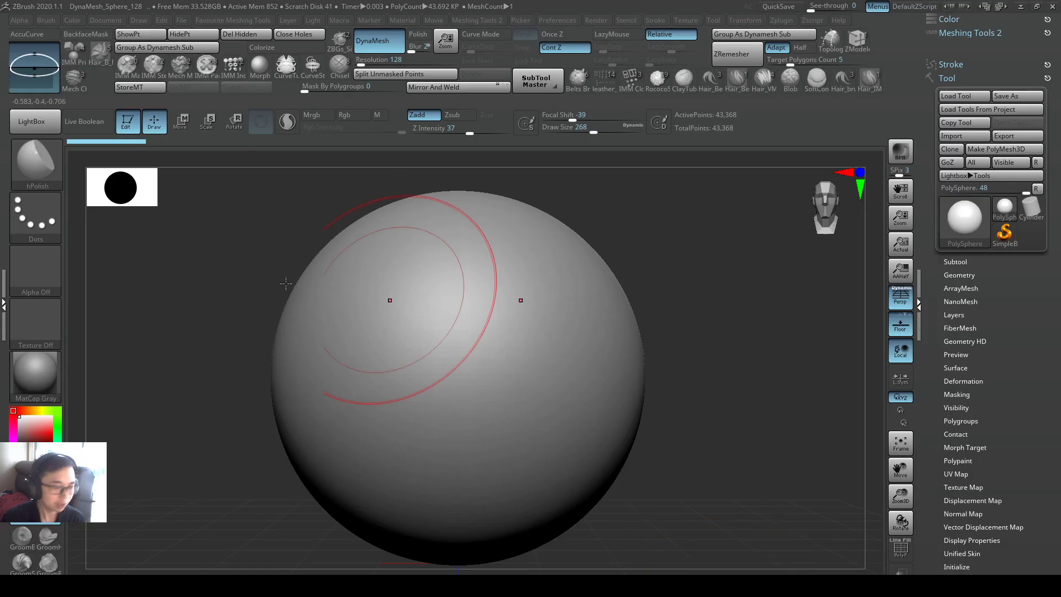
pyautogui.click(45, 124)
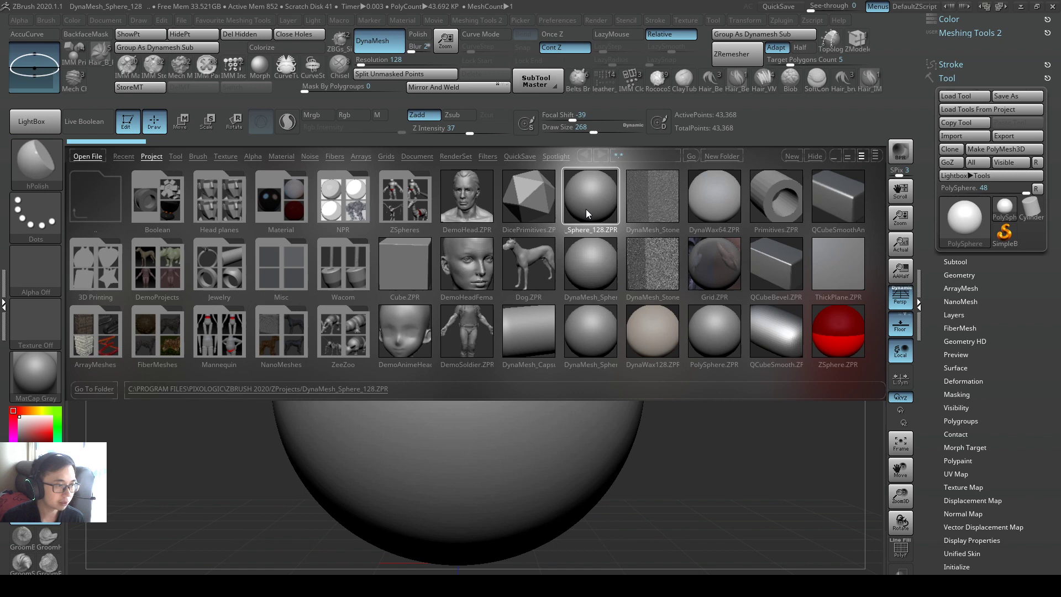
pyautogui.doubleClick(587, 210)
pyautogui.click(562, 329)
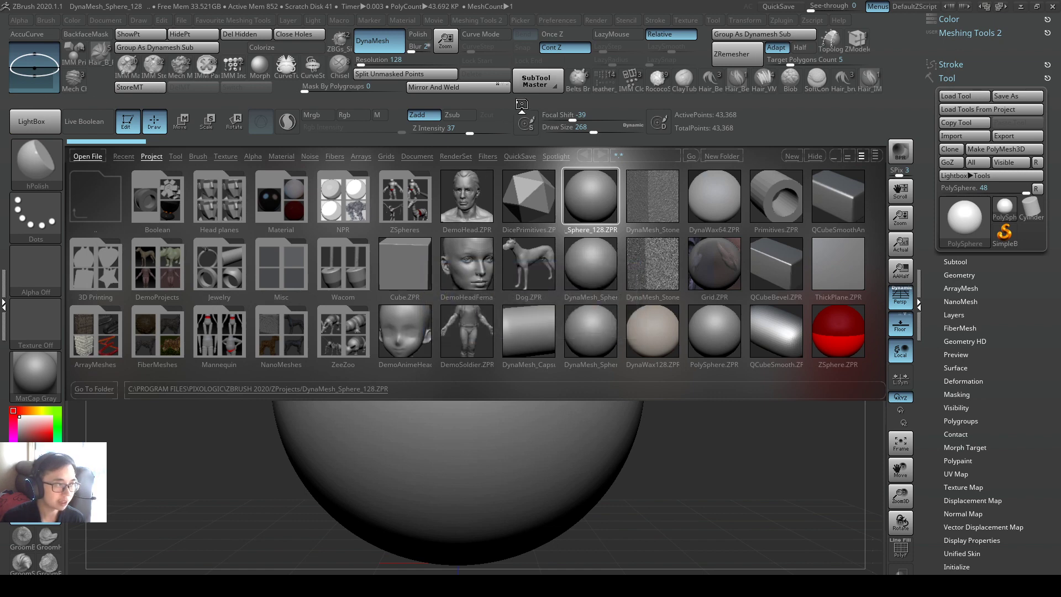
# Step: Set the DynaMesh resolution to 504 and remesh the sphere at that density
pyautogui.moveTo(361, 59); pyautogui.dragTo(370, 60)
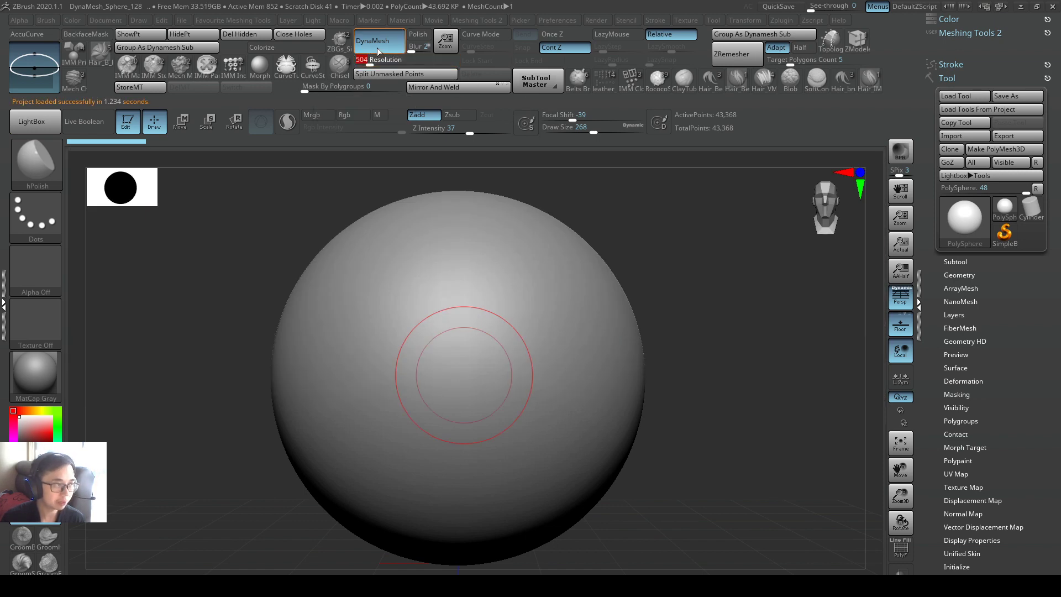
pyautogui.click(385, 47)
pyautogui.click(385, 47)
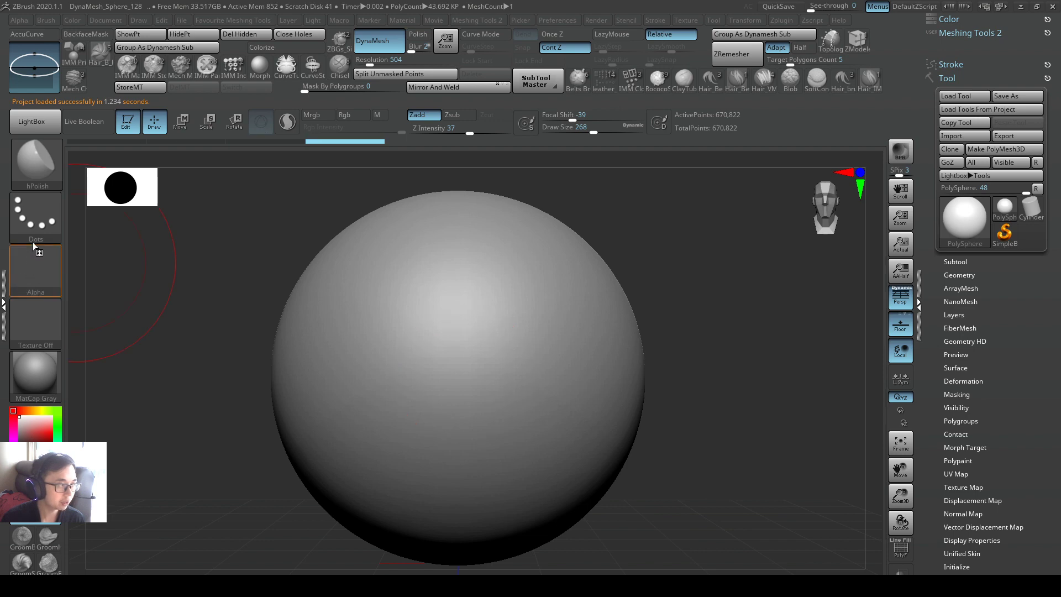
# Step: Stamp an irregular scratch-pattern alpha over the front of the sphere with the Clay_DragRect brush
pyautogui.press('1')
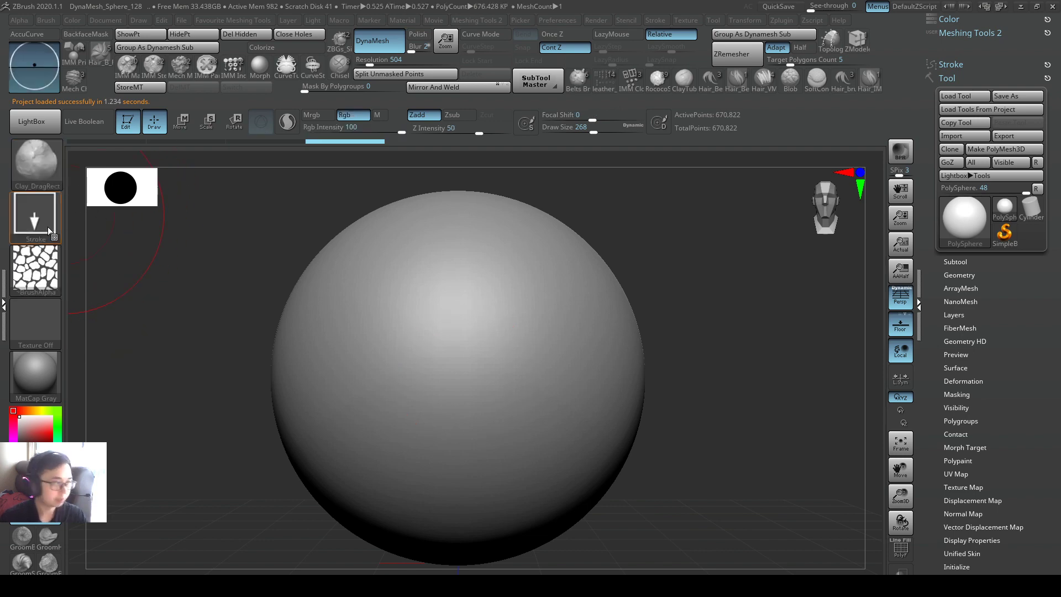
pyautogui.click(35, 269)
pyautogui.click(320, 352)
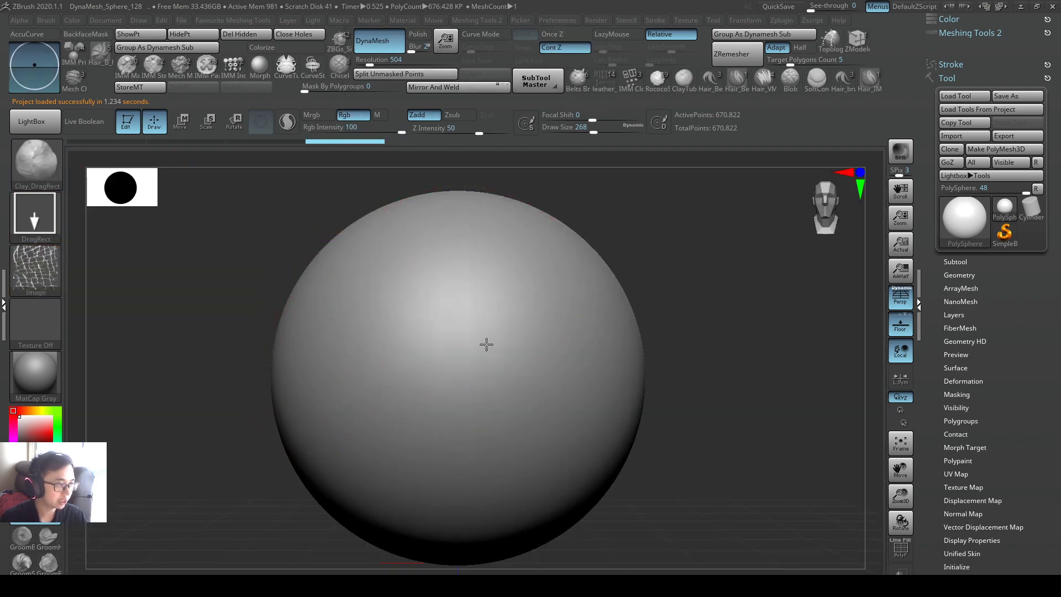
pyautogui.moveTo(486, 343); pyautogui.dragTo(590, 365)
pyautogui.moveTo(528, 310); pyautogui.dragTo(532, 244)
pyautogui.moveTo(528, 340); pyautogui.dragTo(516, 476)
pyautogui.moveTo(458, 343); pyautogui.dragTo(578, 482)
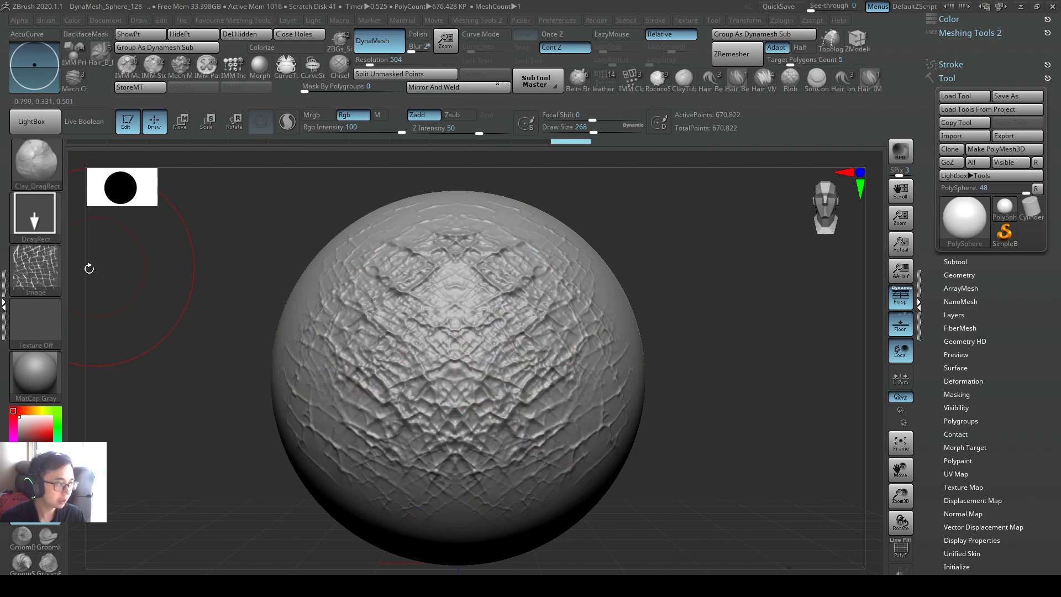
# Step: Stamp the cracked-stone pattern of Alpha 62 across the front and sides of the sphere for a harsh texture
pyautogui.click(36, 270)
pyautogui.click(209, 341)
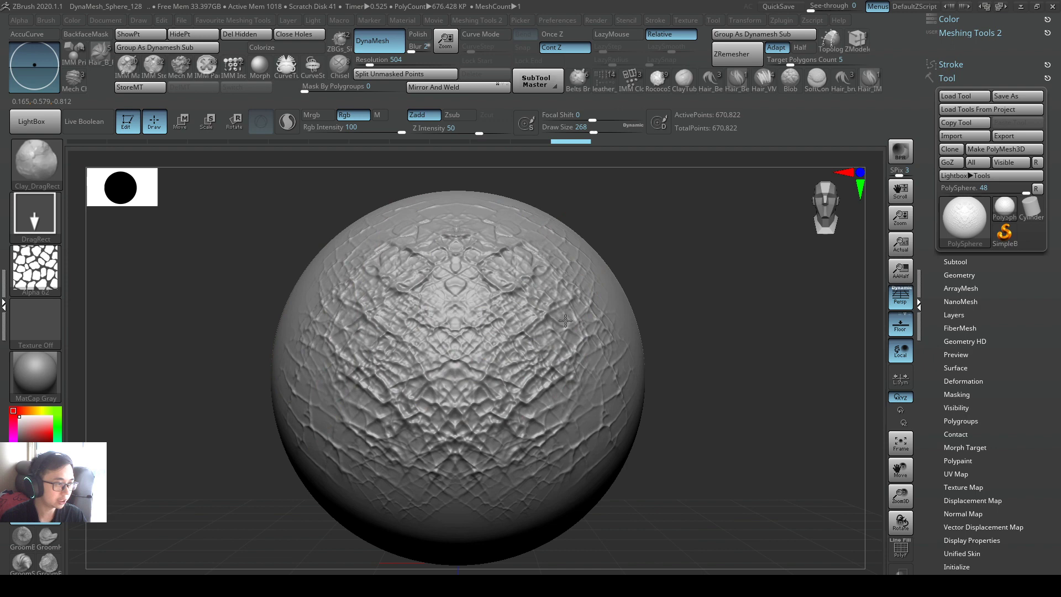
pyautogui.moveTo(477, 306); pyautogui.dragTo(578, 535)
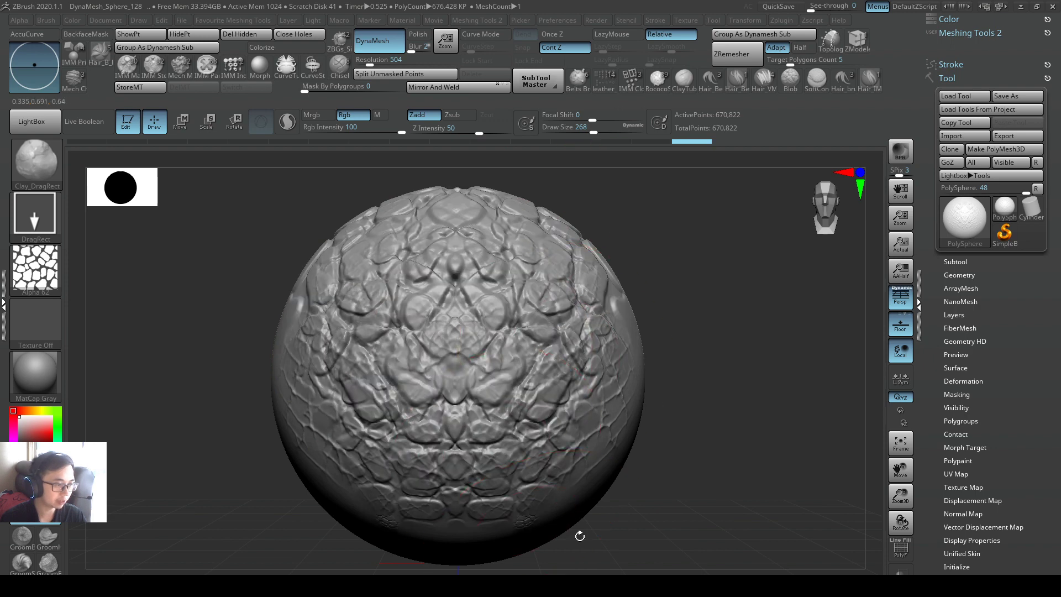
pyautogui.moveTo(576, 371); pyautogui.dragTo(587, 468)
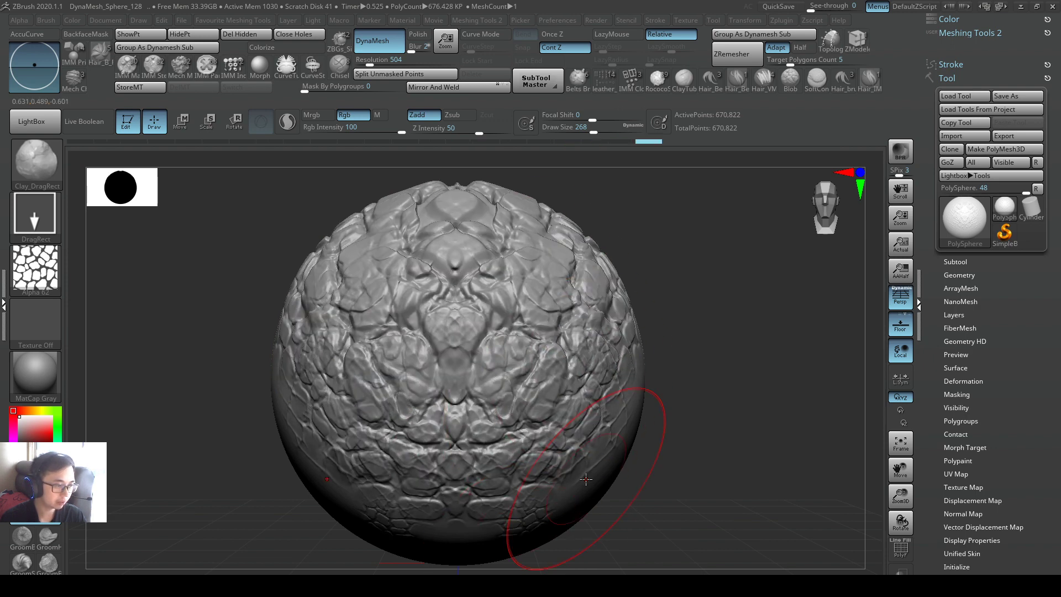
pyautogui.moveTo(574, 385); pyautogui.dragTo(580, 477)
# Step: Try softening the harsh stone texture across the sphere's front with the Smooth brush
pyautogui.moveTo(576, 409); pyautogui.dragTo(572, 445, button='right')
pyautogui.press('shift')
pyautogui.moveTo(532, 208)
pyautogui.keyDown('shift'); pyautogui.mouseDown()
pyautogui.moveTo(453, 310)
pyautogui.moveTo(446, 510)
pyautogui.mouseUp(); pyautogui.keyUp('shift')
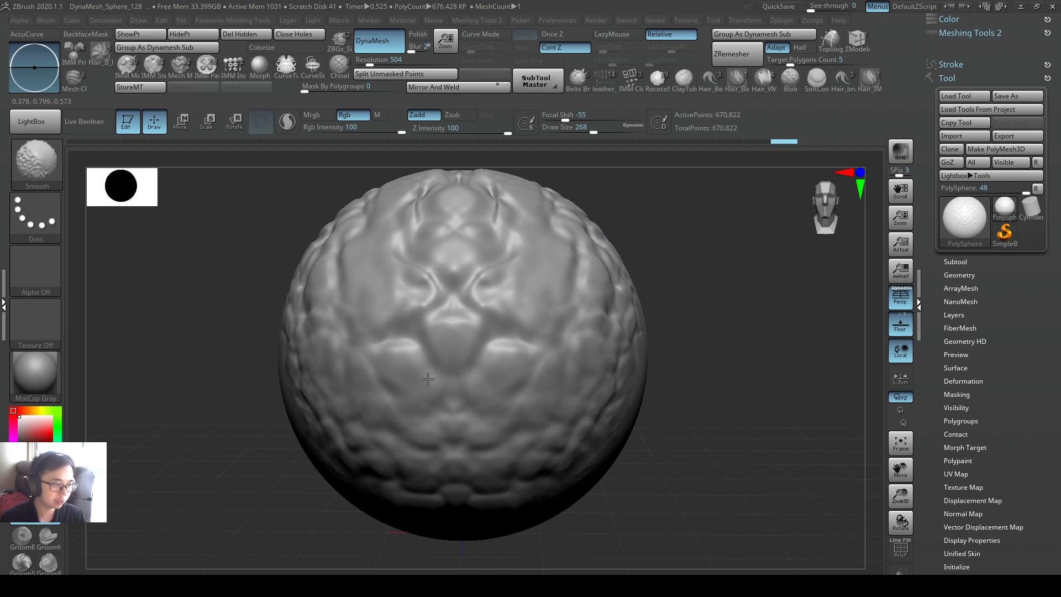
pyautogui.keyDown('alt'); pyautogui.moveTo(624, 256); pyautogui.dragTo(602, 282, button='right'); pyautogui.keyUp('alt')
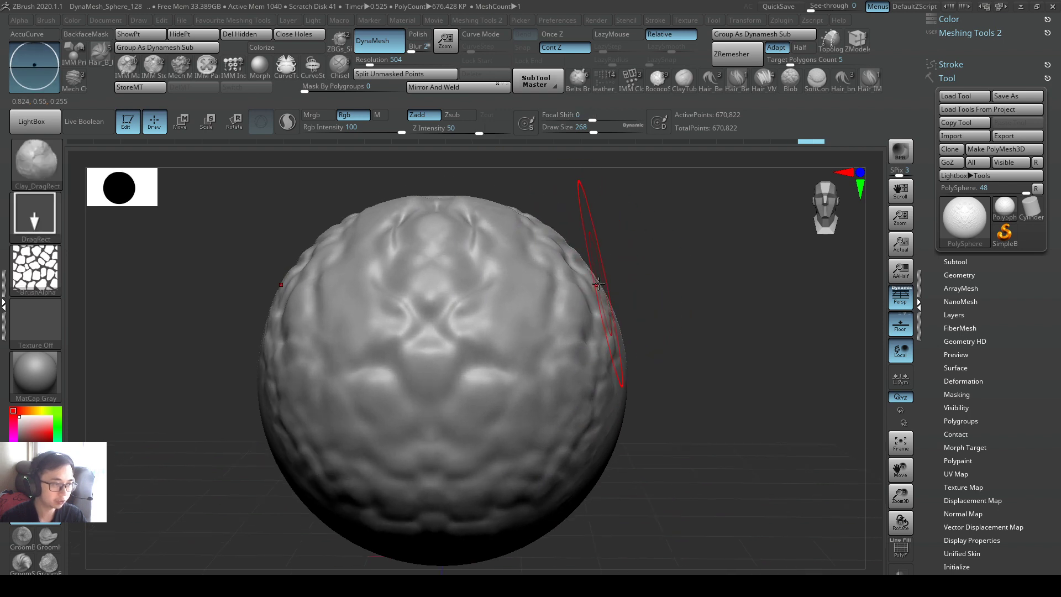
pyautogui.press('shift')
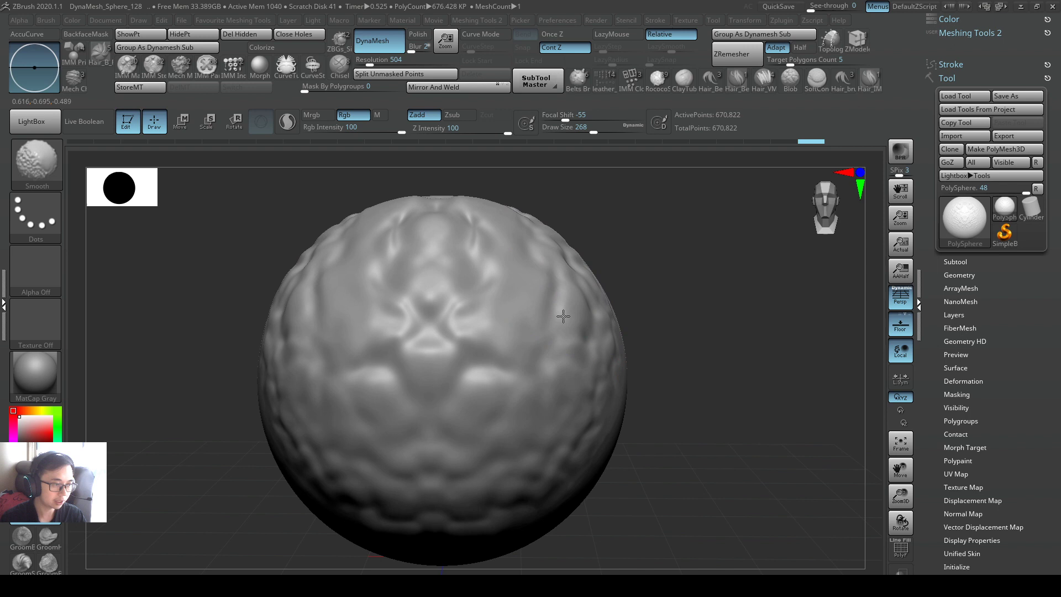
pyautogui.keyDown('shift'); pyautogui.moveTo(563, 317); pyautogui.dragTo(587, 316); pyautogui.keyUp('shift')
pyautogui.moveTo(650, 328)
pyautogui.mouseDown()
pyautogui.moveTo(651, 349)
pyautogui.moveTo(661, 291)
pyautogui.moveTo(609, 321)
pyautogui.moveTo(652, 315)
pyautogui.moveTo(611, 310)
pyautogui.moveTo(616, 337)
pyautogui.moveTo(591, 260)
pyautogui.mouseUp()
# Step: Undo the smoothing strokes on the textured sphere
pyautogui.press('ctrl')
pyautogui.hotkey('ctrl', 'z')
pyautogui.hotkey('ctrl', 'z')
# Step: Select the hPolish brush and flatten the textured front and underside of the sphere into planar facets
pyautogui.press('b')
pyautogui.press('h')
pyautogui.press('p')
pyautogui.moveTo(590, 249); pyautogui.dragTo(582, 284, button='right')
pyautogui.moveTo(530, 238)
pyautogui.mouseDown()
pyautogui.moveTo(544, 223)
pyautogui.moveTo(505, 268)
pyautogui.moveTo(508, 332)
pyautogui.moveTo(502, 293)
pyautogui.mouseUp()
pyautogui.moveTo(563, 492); pyautogui.dragTo(560, 438, button='right')
pyautogui.moveTo(560, 438)
pyautogui.keyDown('shift'); pyautogui.mouseDown()
pyautogui.moveTo(442, 382)
pyautogui.moveTo(462, 390)
pyautogui.moveTo(497, 506)
pyautogui.mouseUp(); pyautogui.keyUp('shift')
pyautogui.moveTo(545, 479); pyautogui.dragTo(606, 535)
pyautogui.moveTo(601, 525); pyautogui.dragTo(593, 455, button='right')
pyautogui.moveTo(524, 536)
pyautogui.mouseDown()
pyautogui.moveTo(509, 547)
pyautogui.moveTo(529, 569)
pyautogui.mouseUp()
# Step: Polish the upper front of the sphere around the symmetry line with hPolish strokes to flatten its planes
pyautogui.moveTo(535, 425)
pyautogui.keyDown('alt'); pyautogui.mouseDown(button='right')
pyautogui.moveTo(521, 324)
pyautogui.moveTo(486, 329)
pyautogui.mouseUp(button='right'); pyautogui.keyUp('alt')
pyautogui.moveTo(487, 328)
pyautogui.mouseDown()
pyautogui.moveTo(448, 310)
pyautogui.moveTo(464, 324)
pyautogui.mouseUp()
pyautogui.moveTo(464, 324); pyautogui.dragTo(473, 389, button='right')
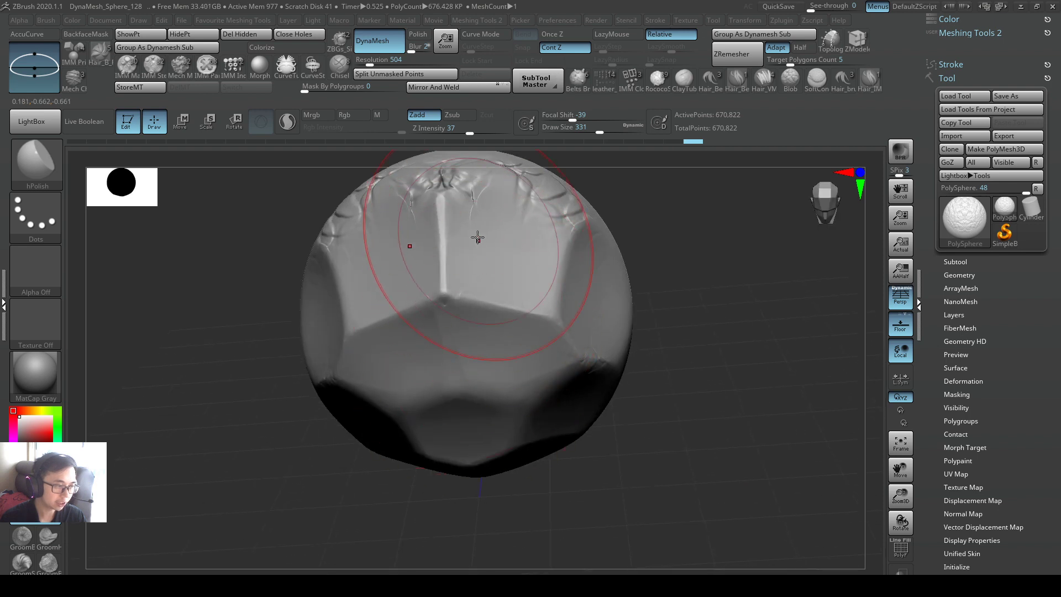
pyautogui.moveTo(479, 237); pyautogui.dragTo(486, 216)
pyautogui.keyDown('alt'); pyautogui.moveTo(485, 216); pyautogui.dragTo(479, 298, button='right'); pyautogui.keyUp('alt')
pyautogui.moveTo(476, 290)
pyautogui.mouseDown()
pyautogui.moveTo(472, 278)
pyautogui.moveTo(474, 293)
pyautogui.mouseUp()
pyautogui.moveTo(473, 288)
pyautogui.mouseDown()
pyautogui.moveTo(443, 266)
pyautogui.moveTo(486, 266)
pyautogui.moveTo(541, 304)
pyautogui.mouseUp()
# Step: Flatten the side of the sphere into sharp-edged planes with further hPolish strokes
pyautogui.moveTo(575, 338); pyautogui.dragTo(525, 330, button='right')
pyautogui.moveTo(575, 298)
pyautogui.mouseDown()
pyautogui.moveTo(607, 277)
pyautogui.moveTo(627, 290)
pyautogui.mouseUp()
pyautogui.moveTo(619, 296); pyautogui.dragTo(500, 354, button='right')
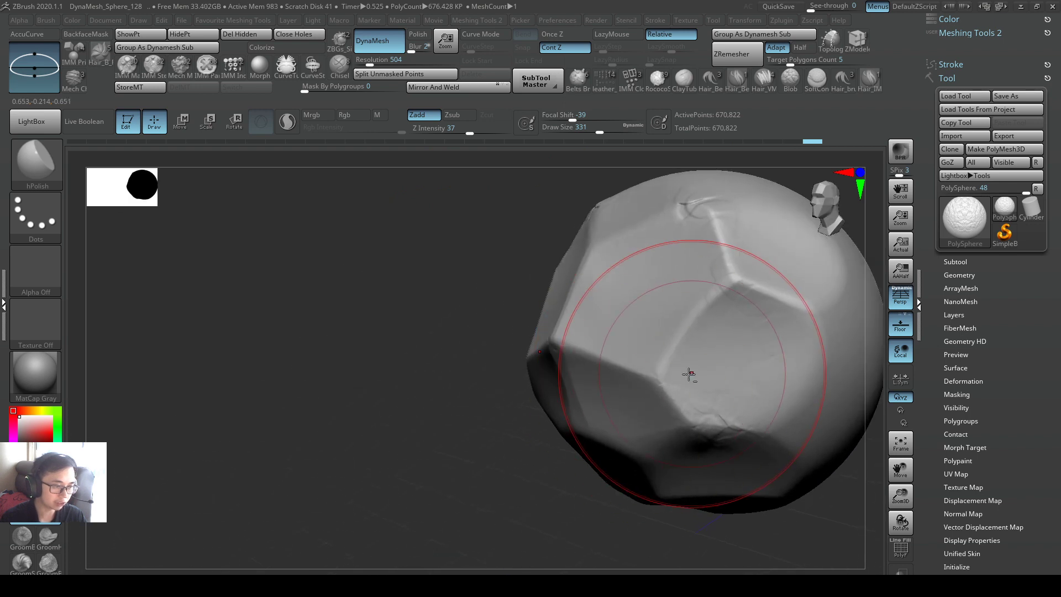
pyautogui.keyDown('alt'); pyautogui.moveTo(689, 372); pyautogui.dragTo(581, 379, button='right'); pyautogui.keyUp('alt')
pyautogui.moveTo(580, 379); pyautogui.dragTo(618, 341, button='right')
pyautogui.moveTo(618, 348); pyautogui.dragTo(611, 369)
# Step: Switch to XnView, examine the reference image on making ZBrush buttons look smaller, and return to ZBrush
pyautogui.hotkey('alt', 'Tab')
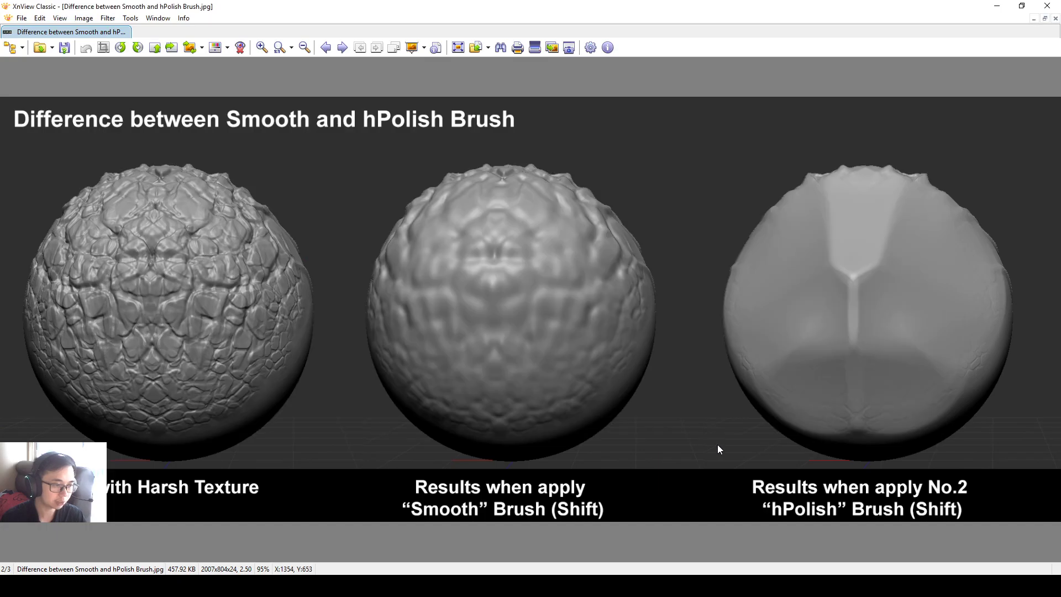
pyautogui.scroll(-1, 696, 397)
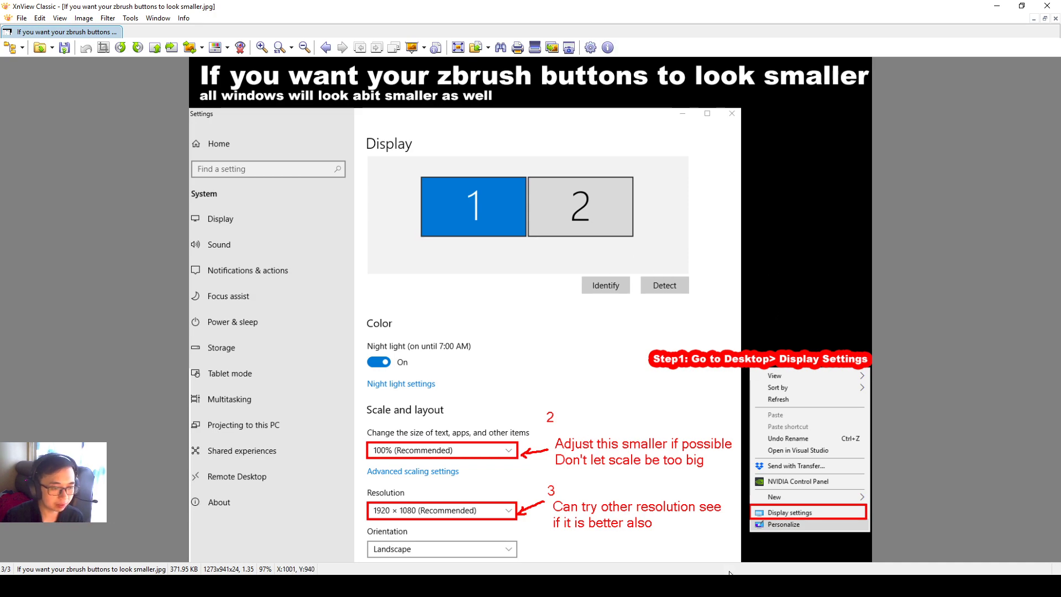
pyautogui.hotkey('alt', 'Tab')
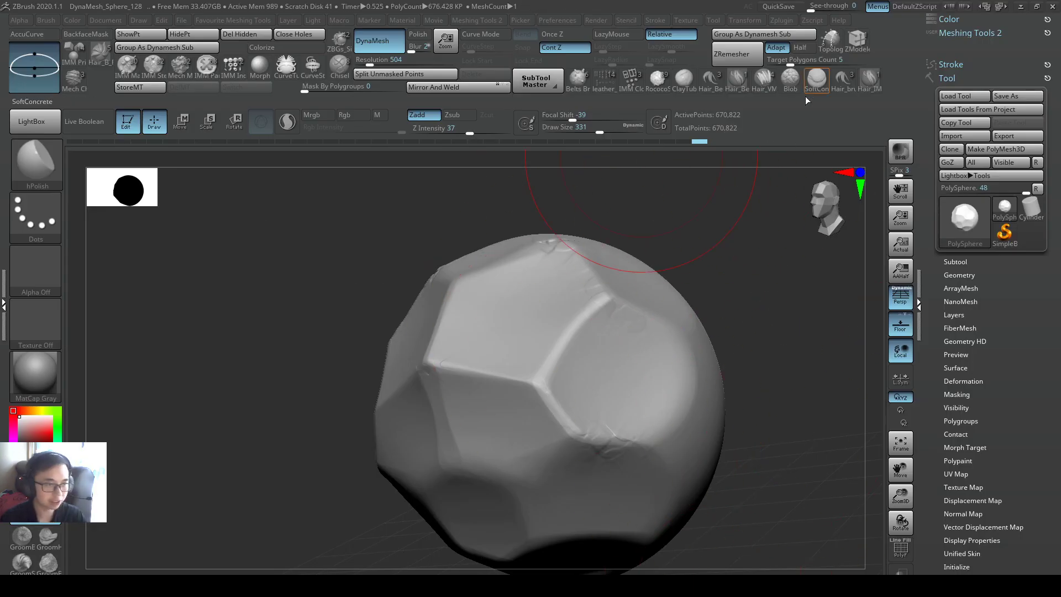
pyautogui.hotkey('alt', 'Tab')
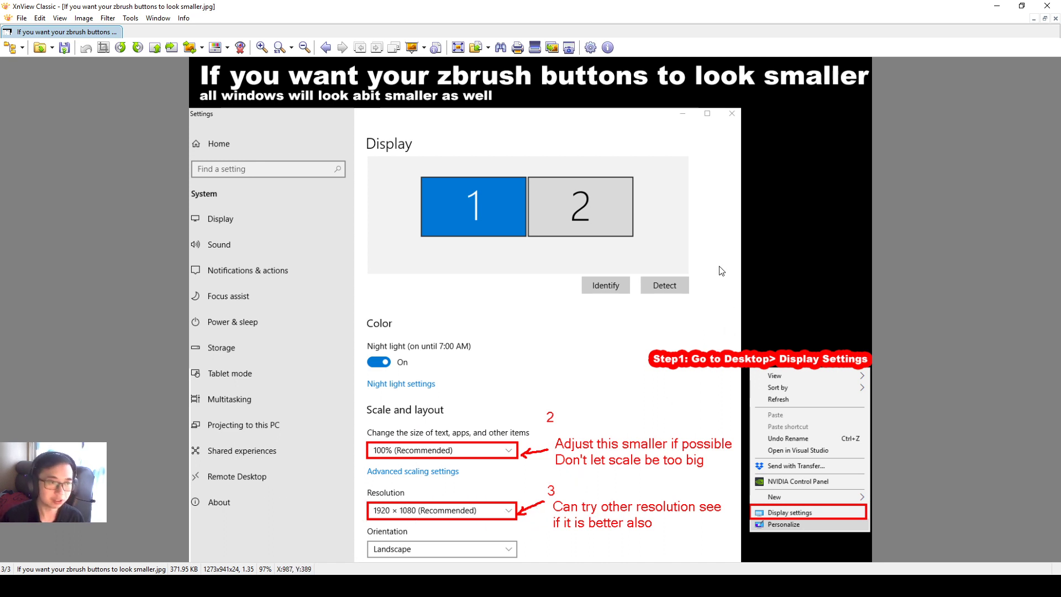
pyautogui.hotkey('alt', 'Tab')
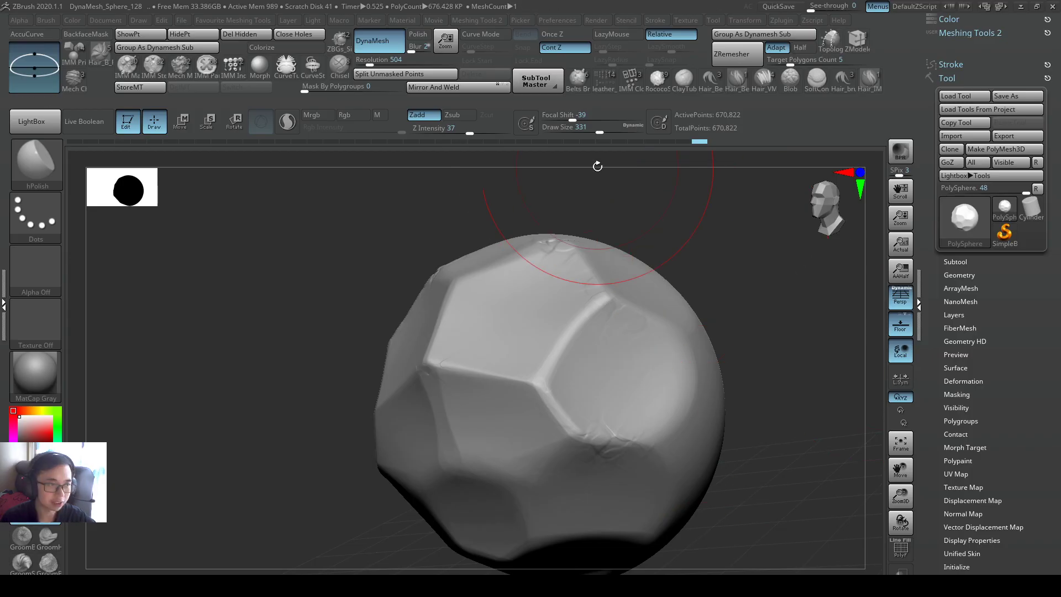